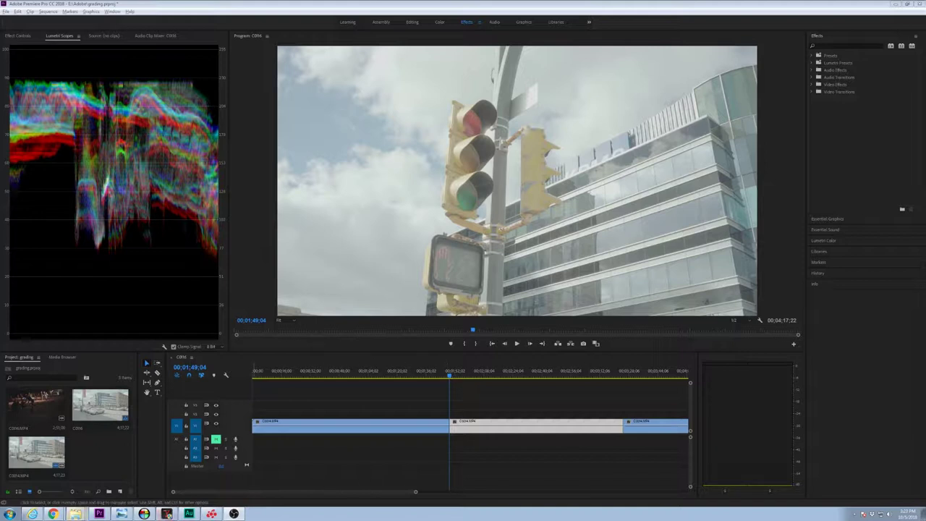
Dismiss the monitor calibration tool and scrub ahead to the street-corner clip at 00:03:22:24.
left_click(167, 514)
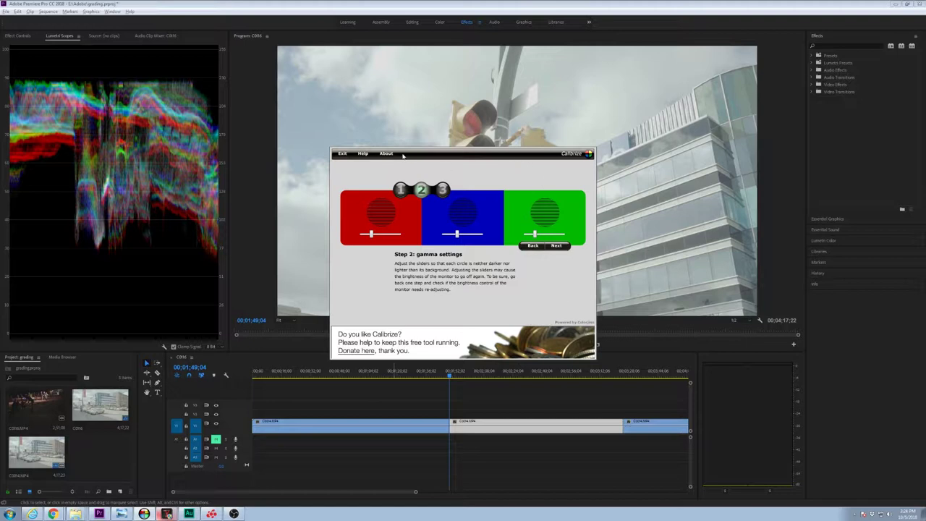
left_click(342, 153)
left_click(496, 304)
left_click(454, 375)
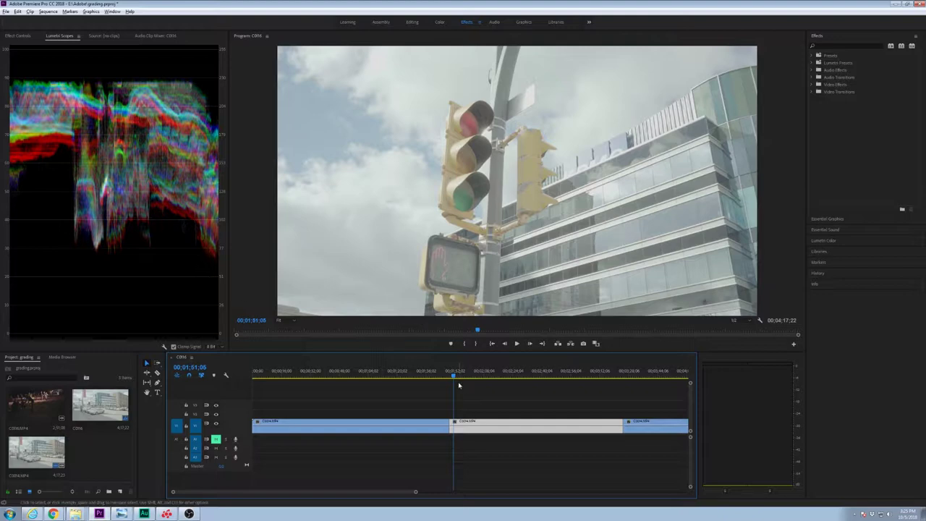
left_click_drag(455, 375, 522, 387)
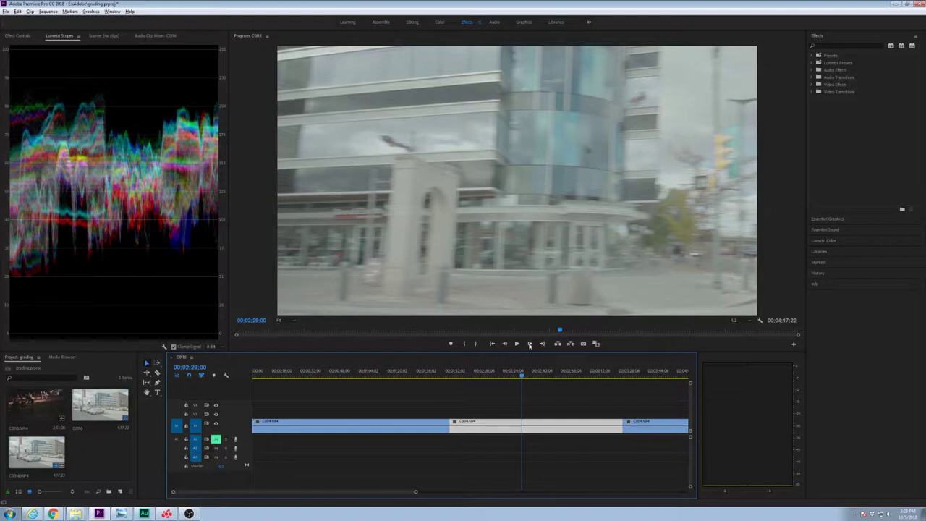
left_click_drag(522, 377, 619, 382)
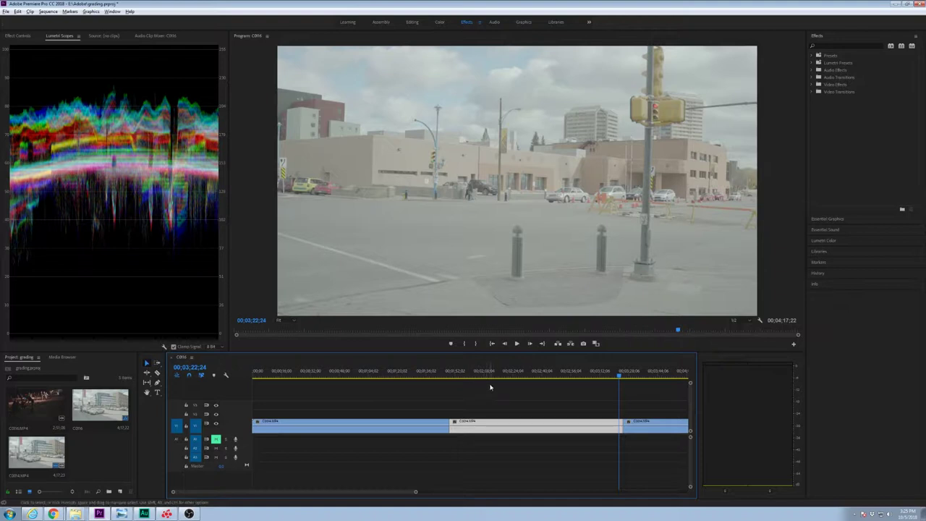
In Lumetri Curves, pull in the RGB black and white points and add two S-curve points.
left_click(822, 244)
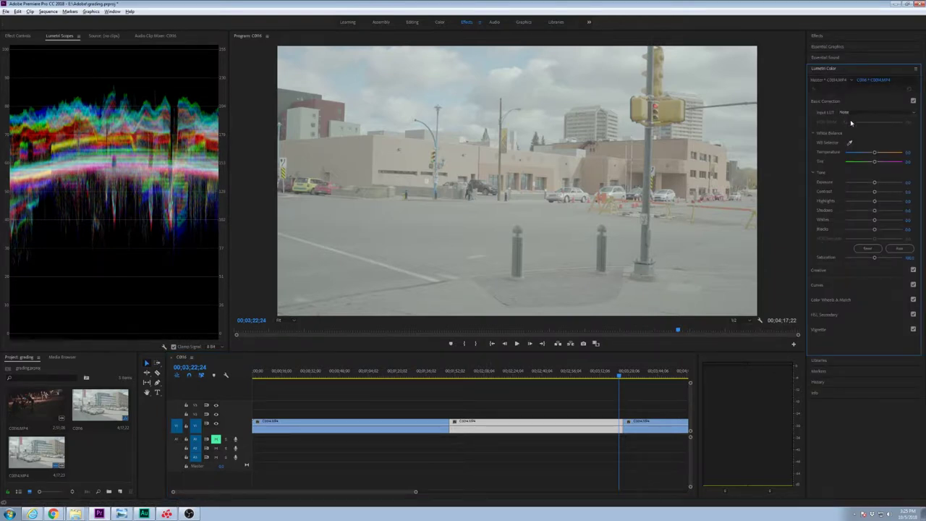
left_click(817, 285)
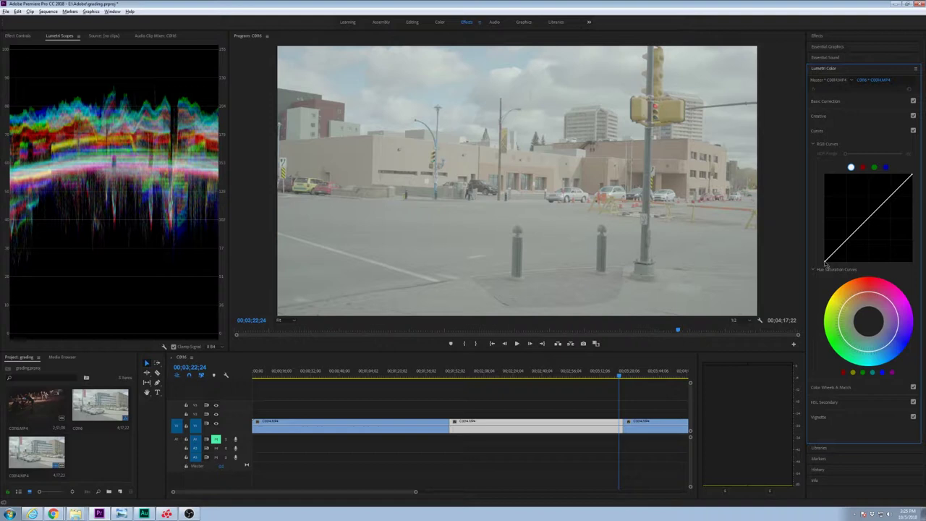
left_click_drag(826, 265, 841, 283)
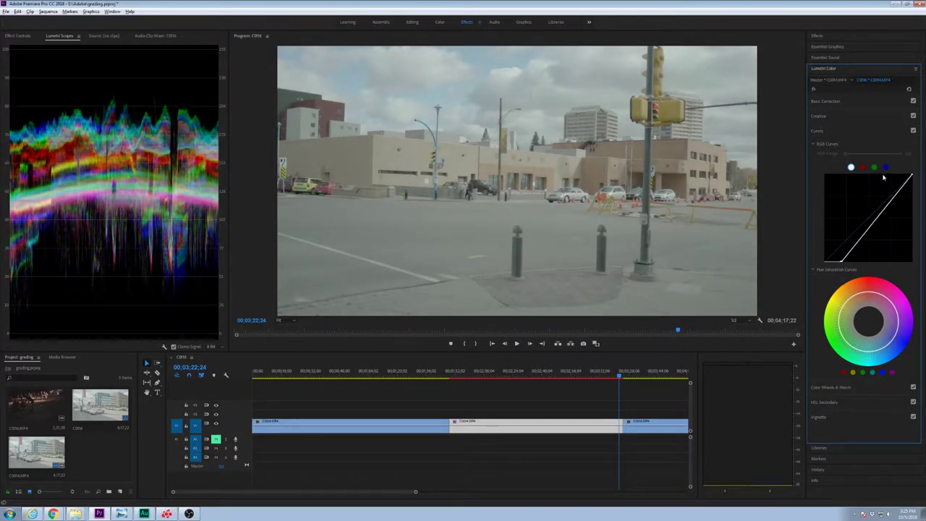
left_click_drag(914, 182, 909, 174)
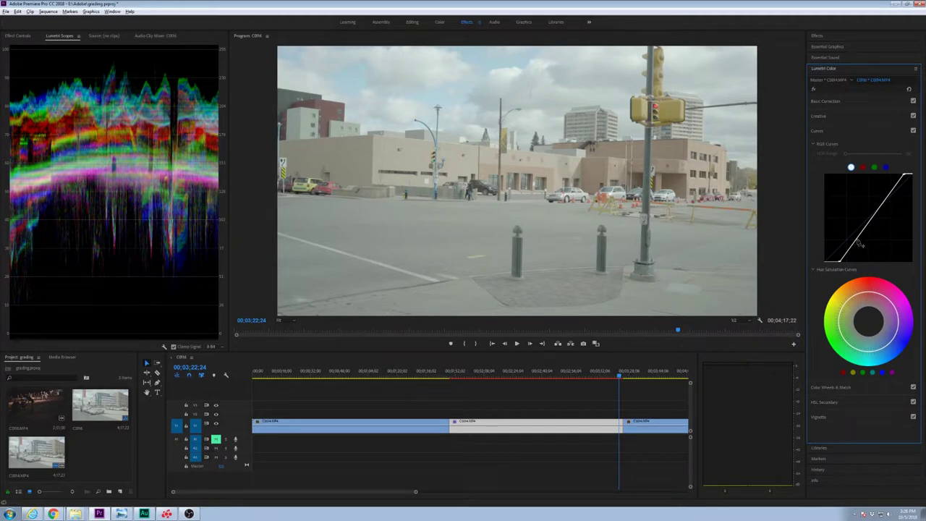
left_click_drag(859, 243, 867, 246)
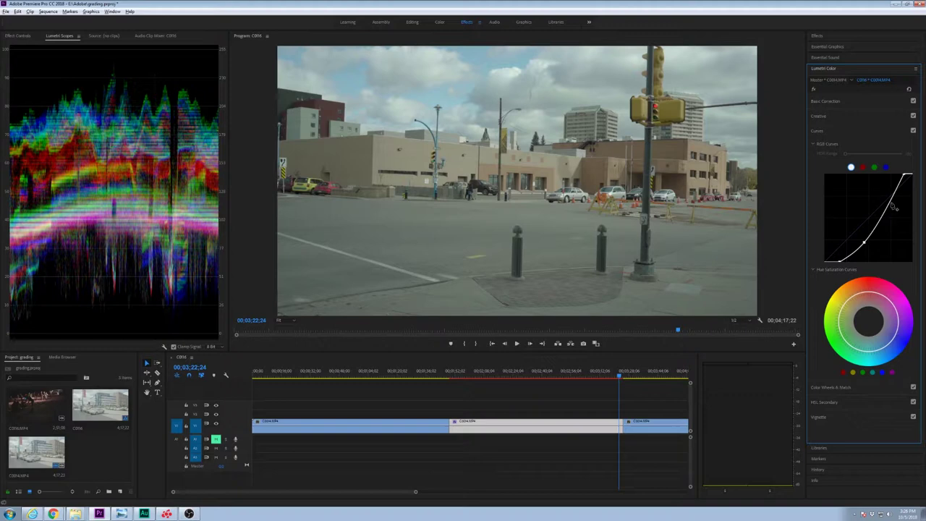
left_click_drag(895, 208, 890, 196)
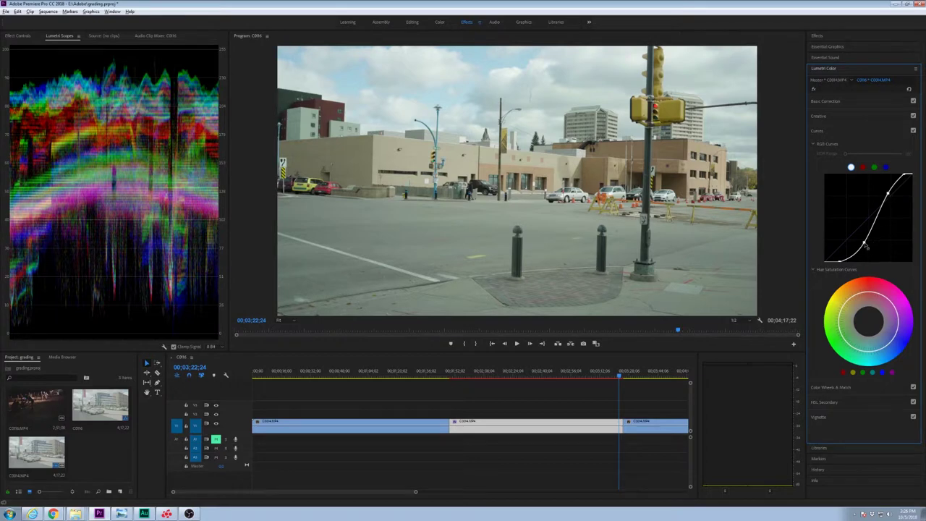
left_click_drag(866, 245, 867, 248)
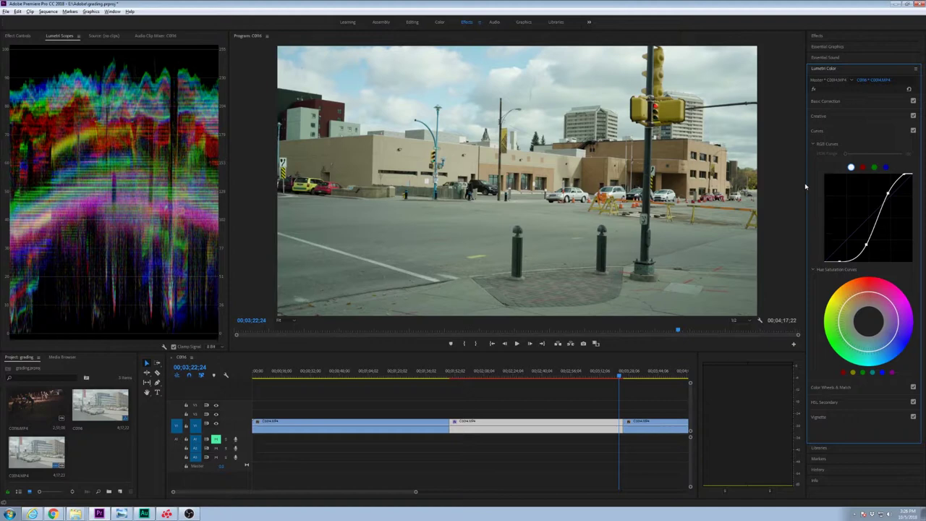
Expand Basic Correction, reset Exposure to zero after a trial change, and save the project.
left_click(840, 100)
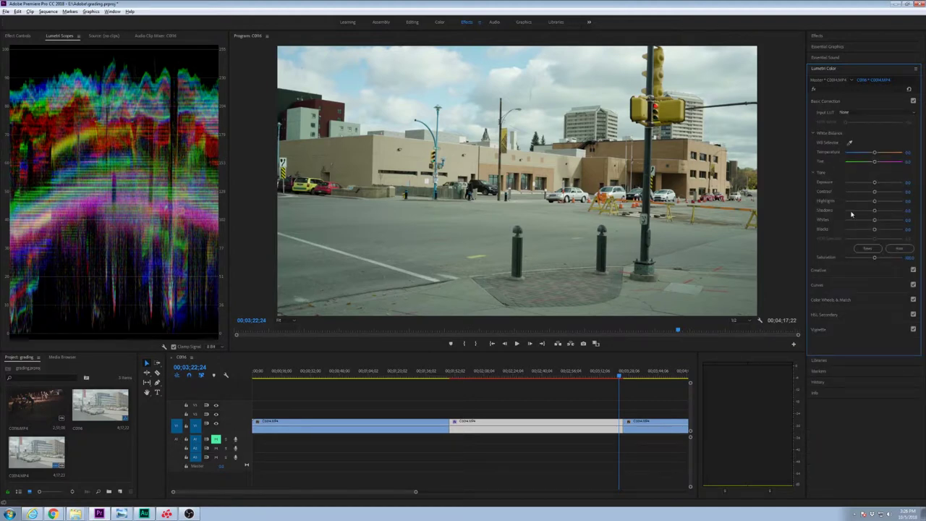
left_click_drag(873, 195, 871, 183)
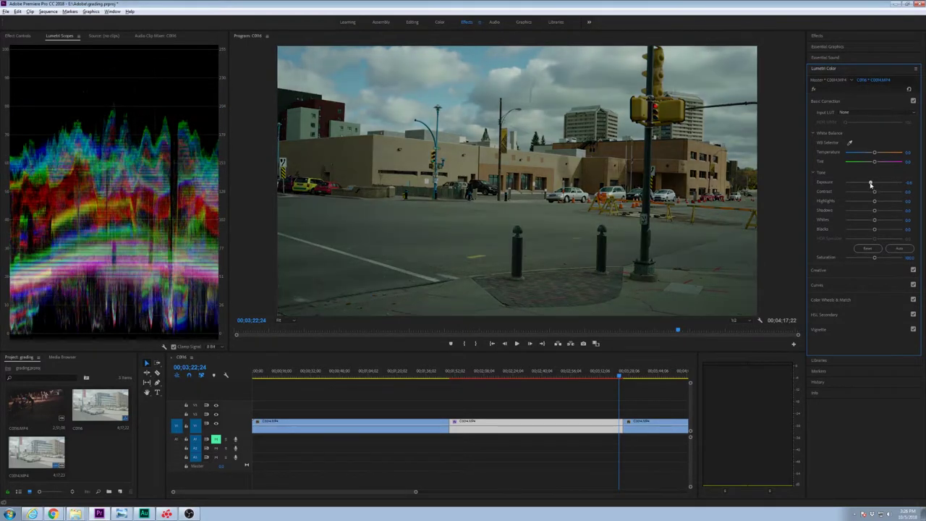
double_click(870, 184)
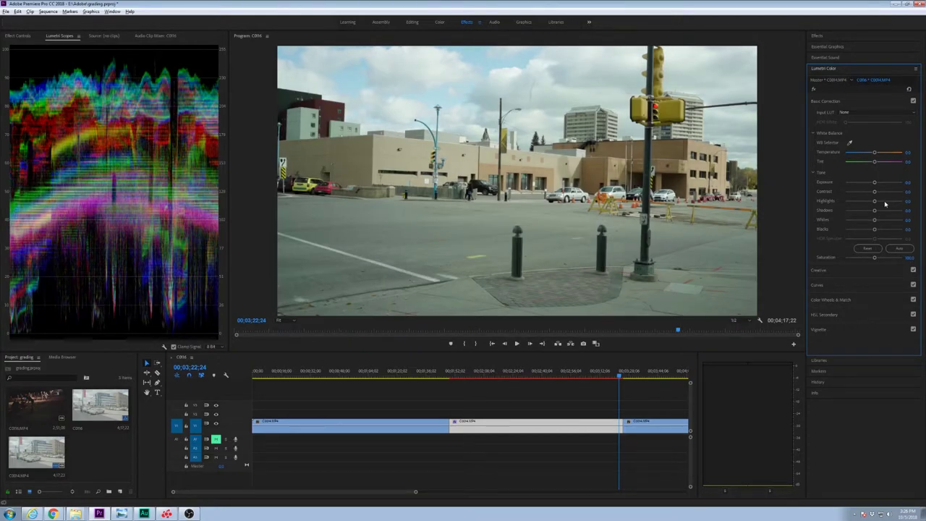
key("ctrl+s")
Darken the Shadows, nudge Contrast slightly and raise Saturation a little.
left_click_drag(875, 210, 862, 230)
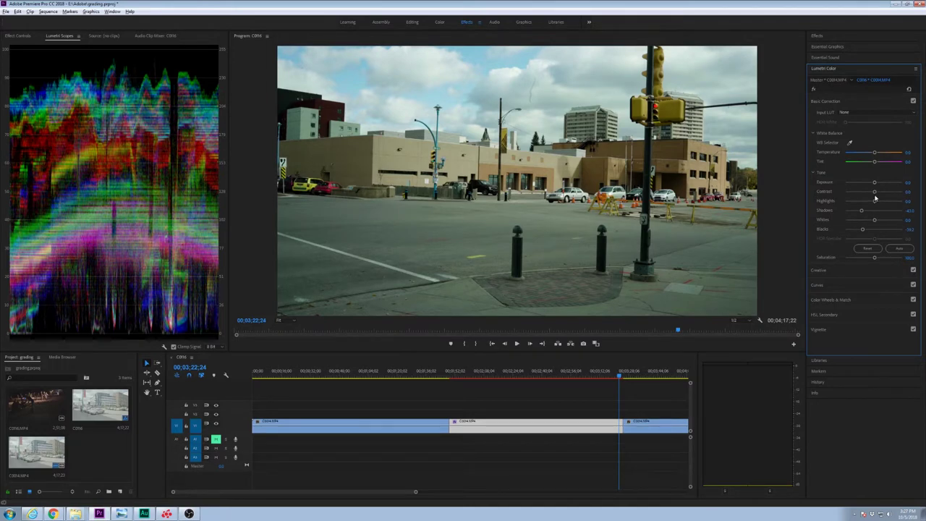
mouse_move(876, 196)
left_mouse_down()
mouse_move(877, 222)
mouse_move(870, 202)
left_mouse_up()
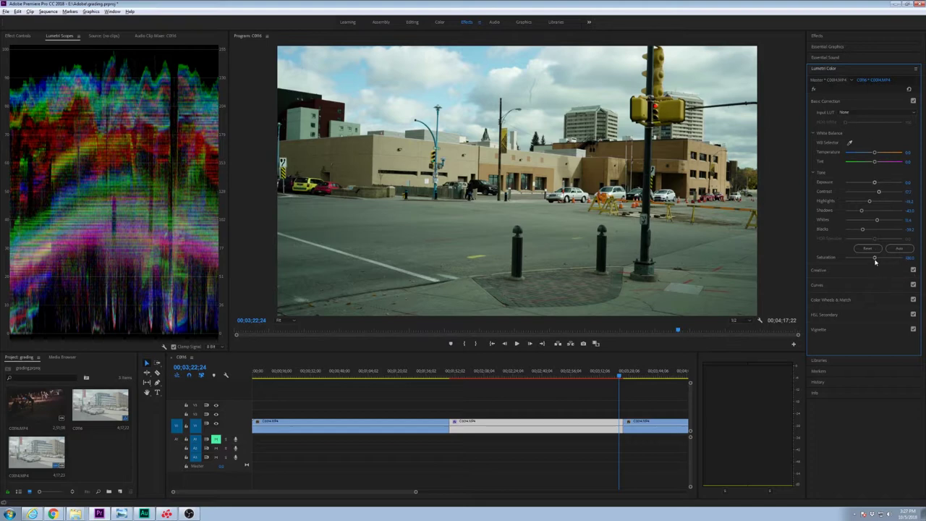
left_click_drag(875, 258, 878, 258)
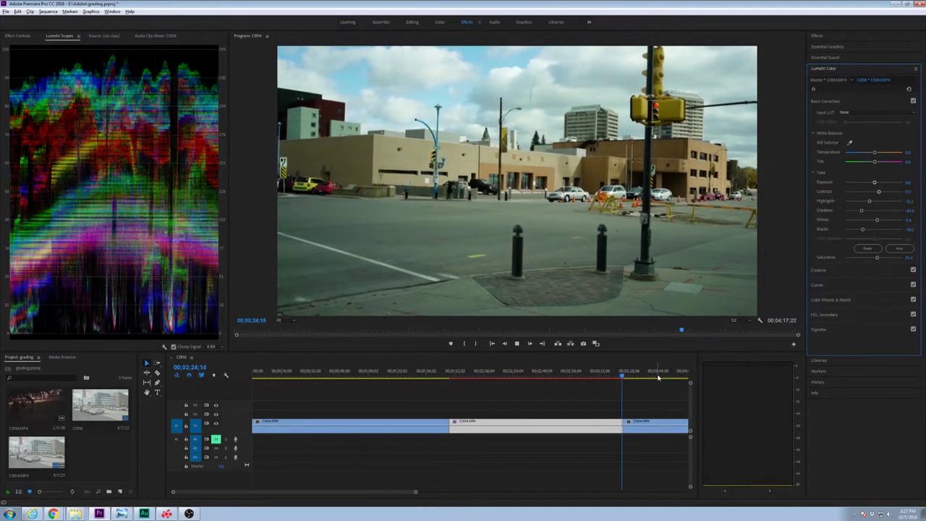
Stop playback, move to the middle traffic-light clip, lower its Highlights and lift Shadows slightly.
key("space")
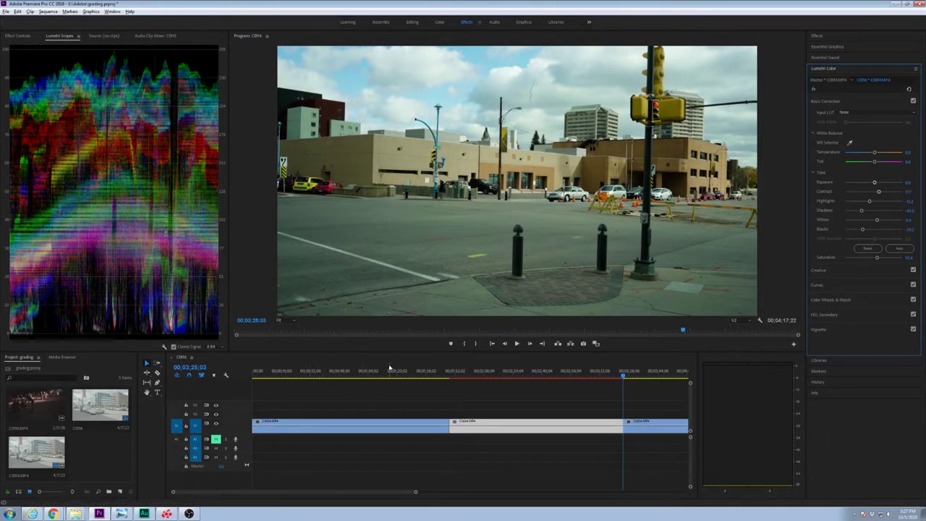
left_click(298, 371)
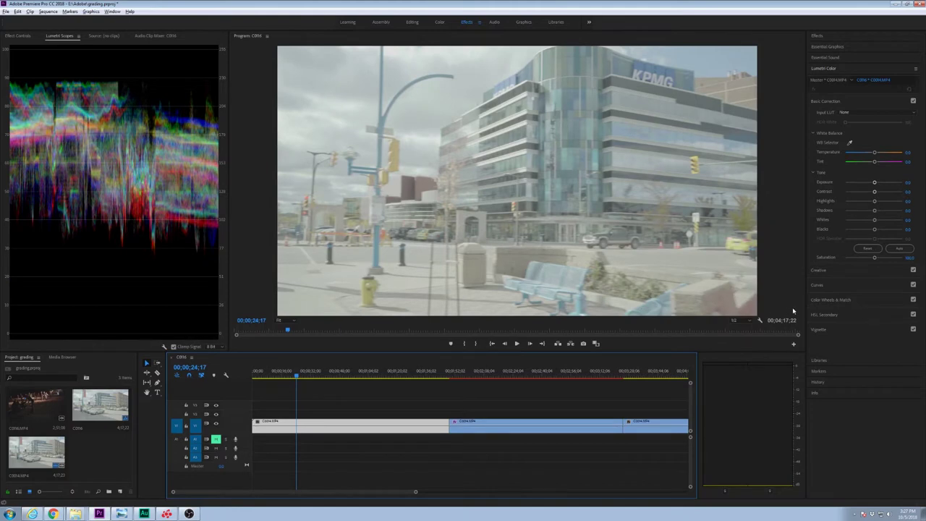
left_click_drag(297, 372, 471, 377)
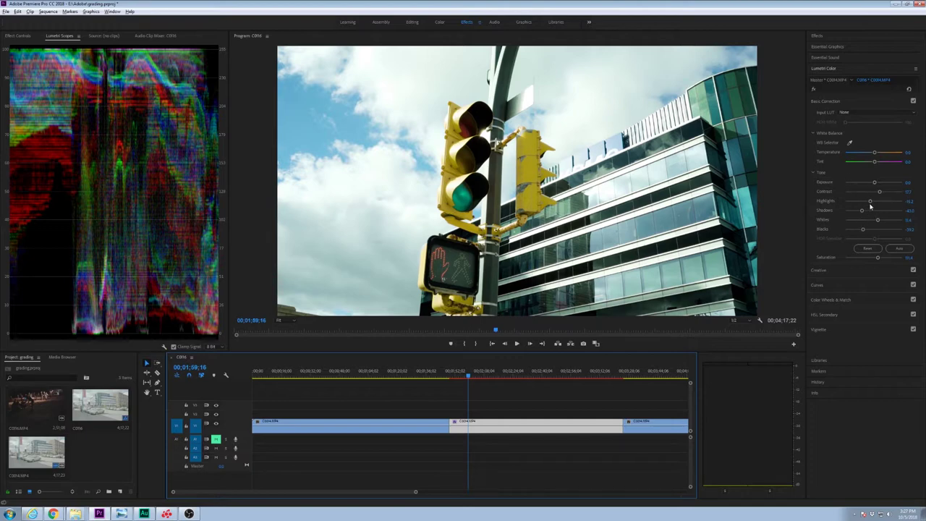
left_click_drag(870, 202, 875, 223)
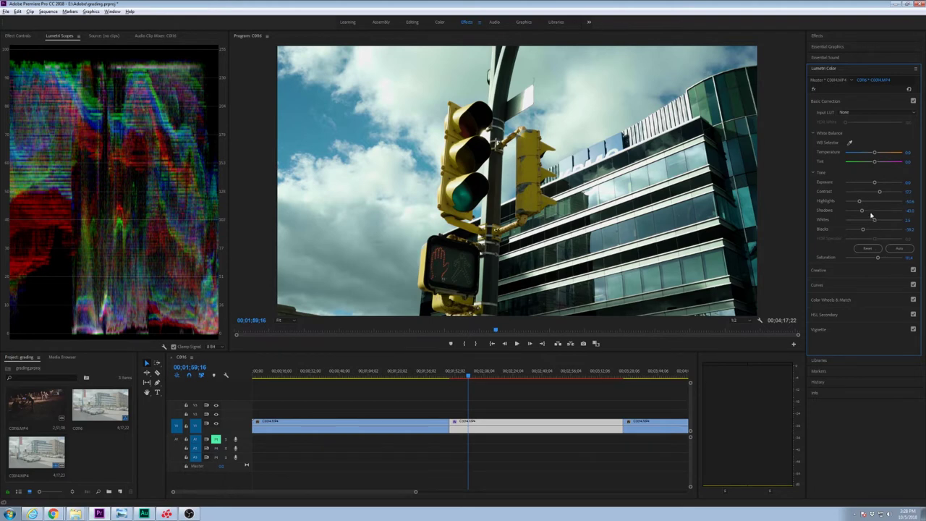
left_click_drag(862, 213, 870, 214)
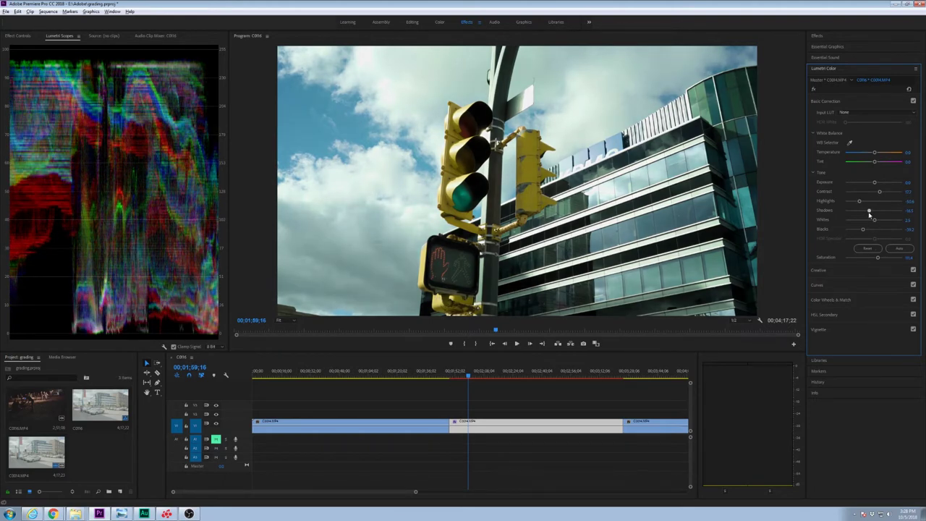
left_click(814, 89)
left_click(814, 89)
left_click(814, 89)
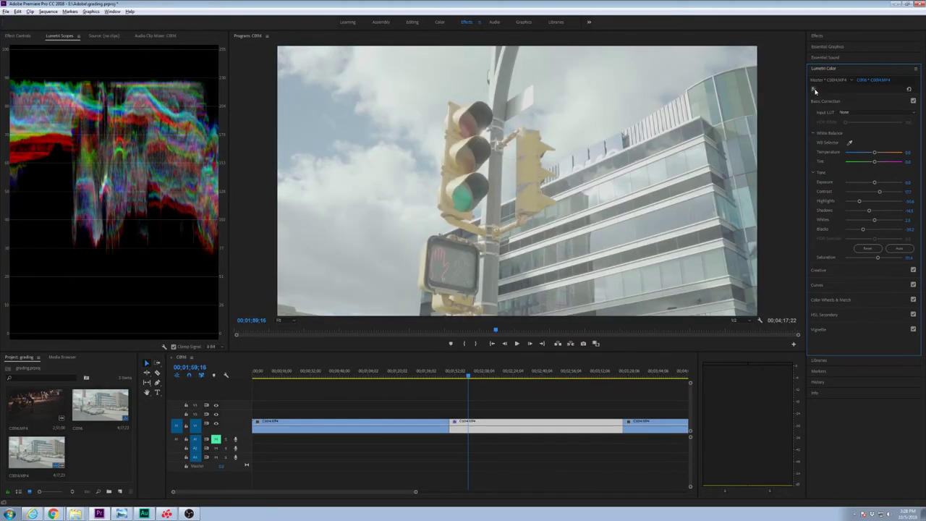
left_click(814, 89)
left_click(814, 89)
left_click(814, 89)
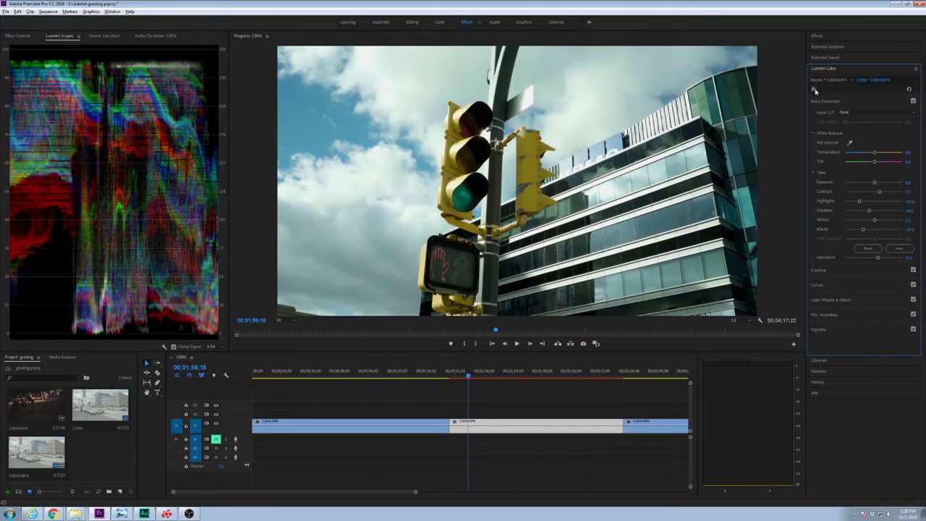
left_click(814, 89)
left_click(814, 89)
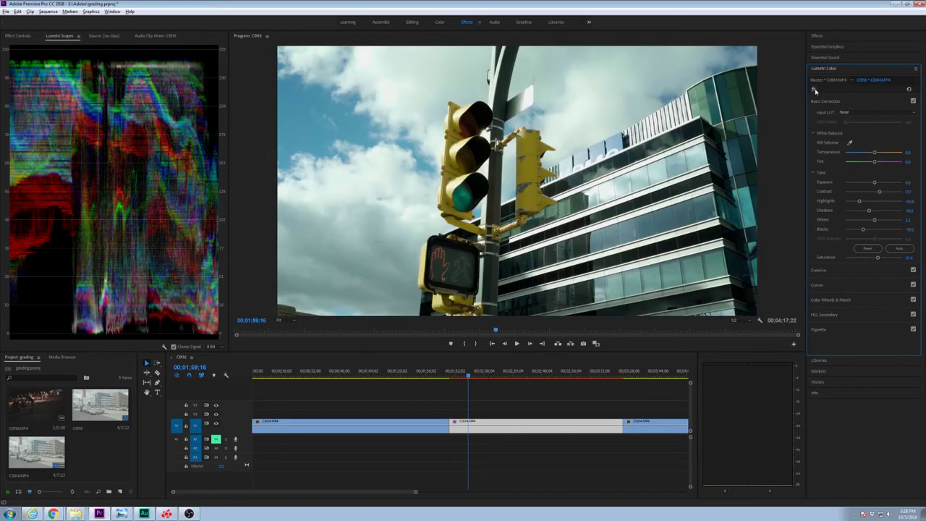